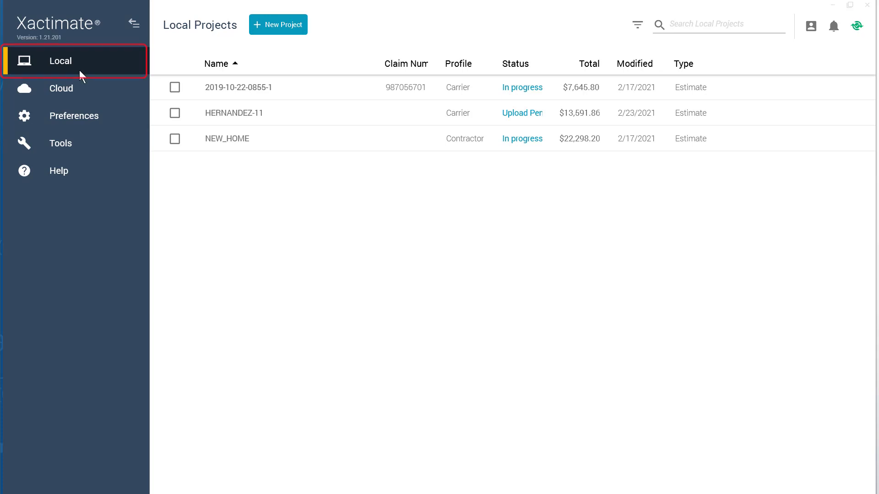
pyautogui.click(70, 88)
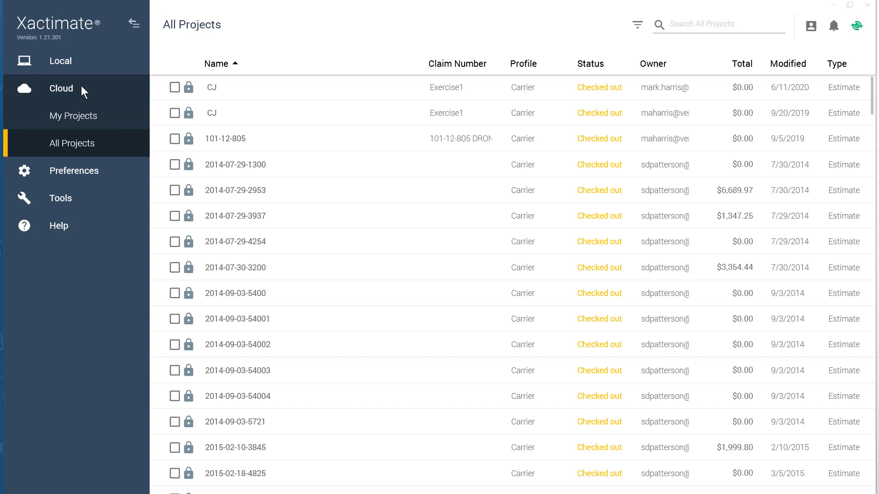
pyautogui.click(90, 115)
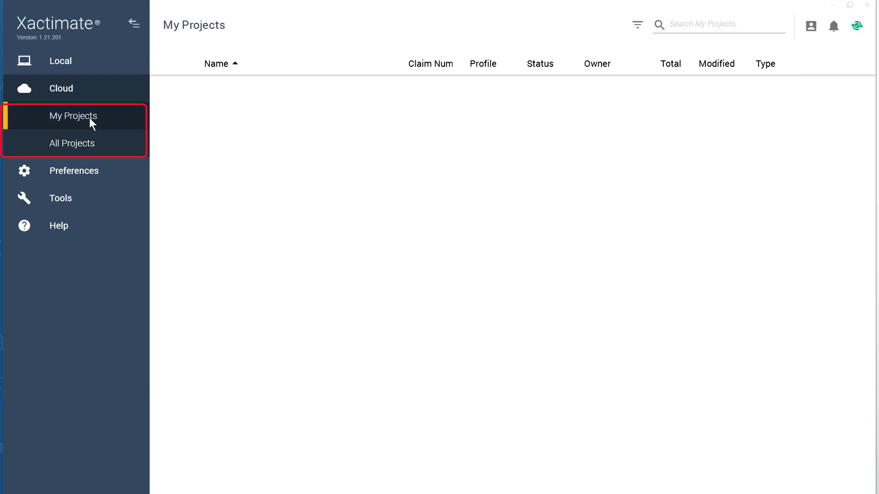
pyautogui.click(89, 143)
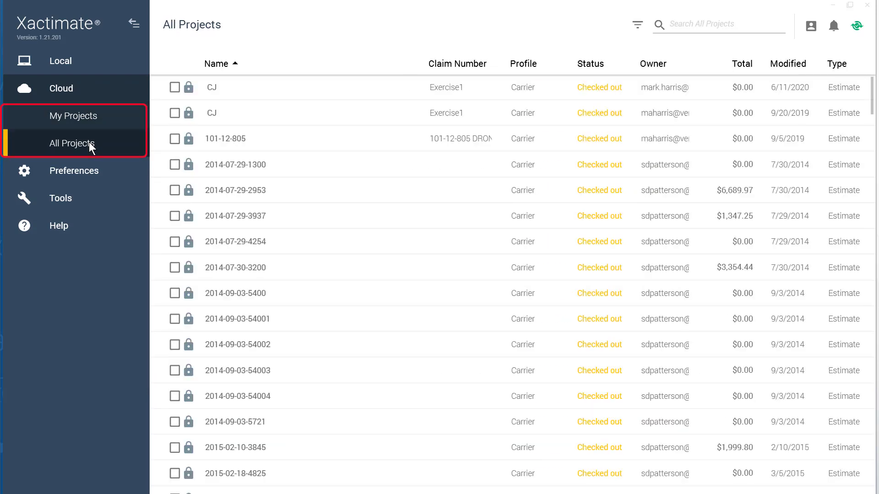
pyautogui.click(90, 119)
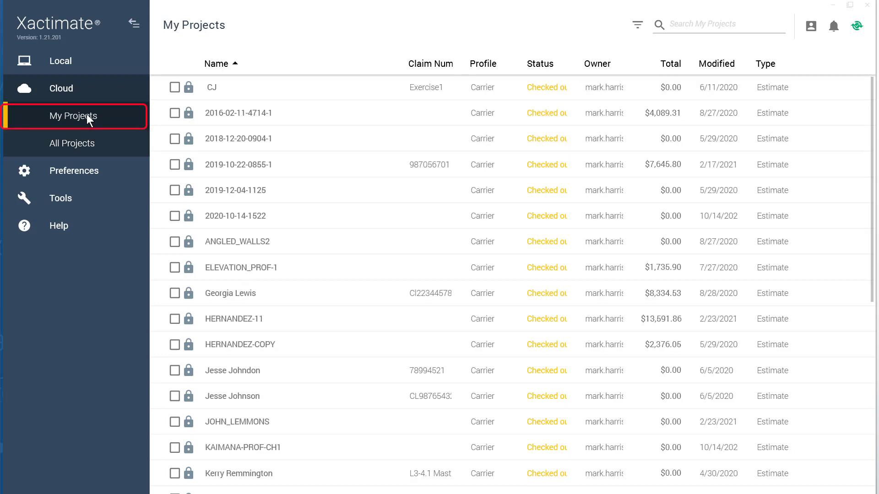
pyautogui.click(88, 141)
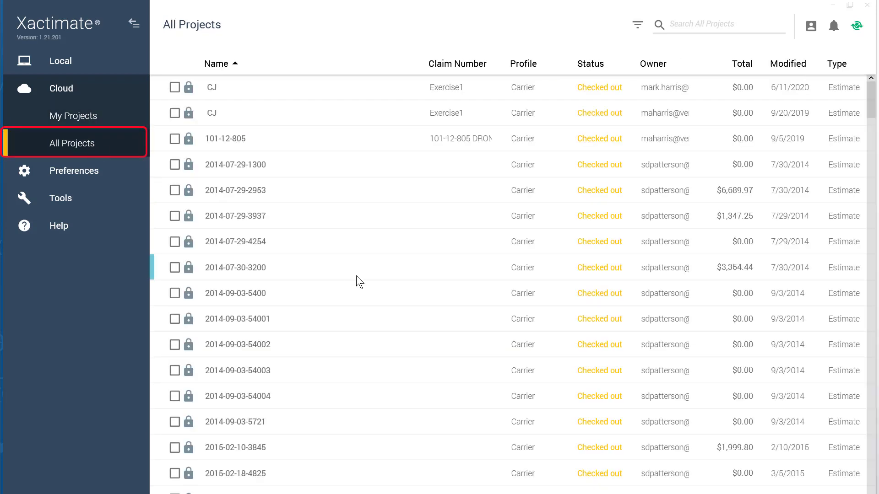
pyautogui.scroll(-5, 361, 275)
pyautogui.scroll(5, 362, 274)
pyautogui.scroll(-10, 362, 273)
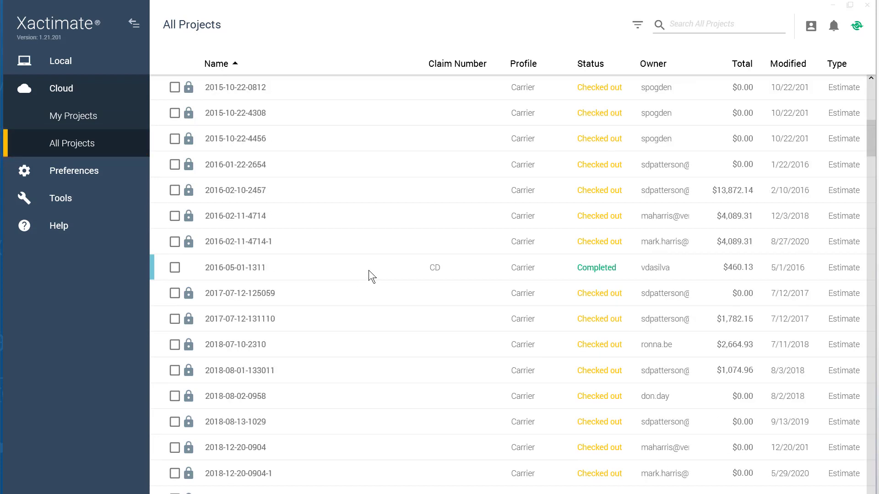
pyautogui.scroll(10, 356, 265)
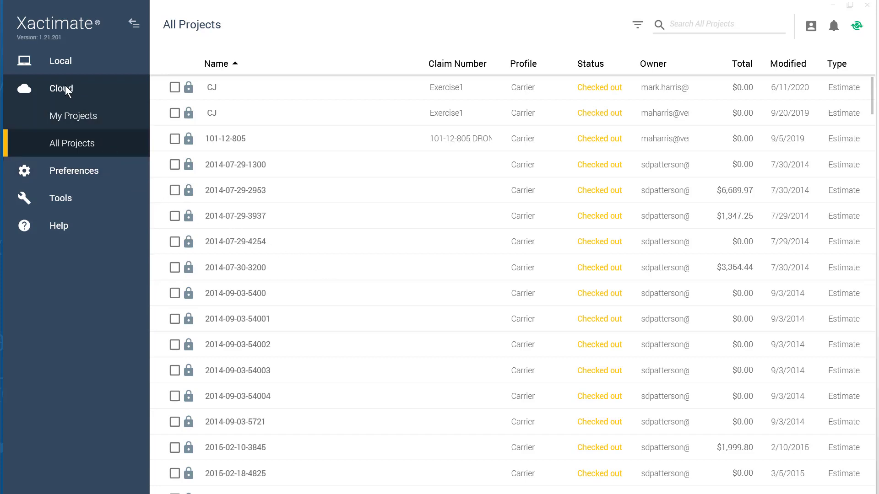
pyautogui.click(62, 65)
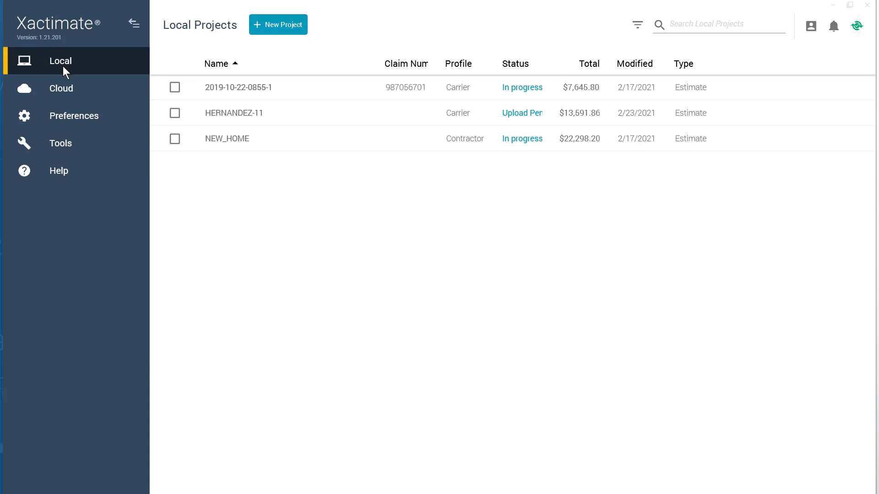
pyautogui.click(206, 113)
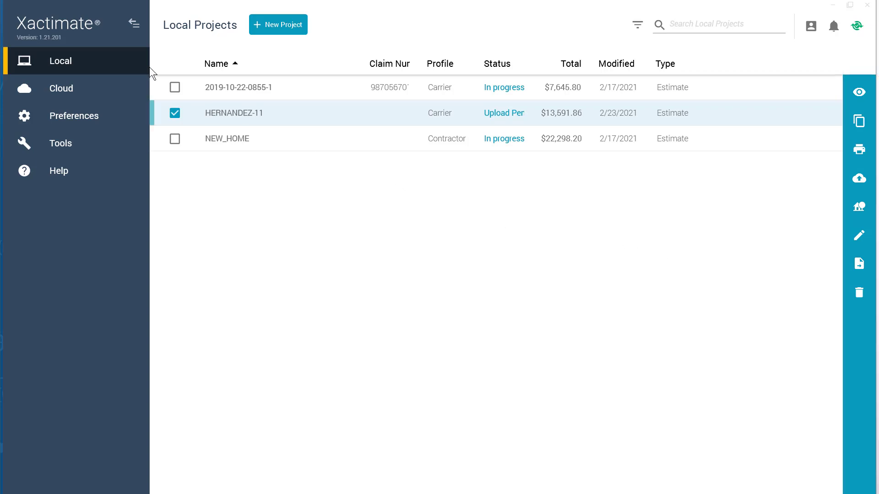
pyautogui.click(60, 92)
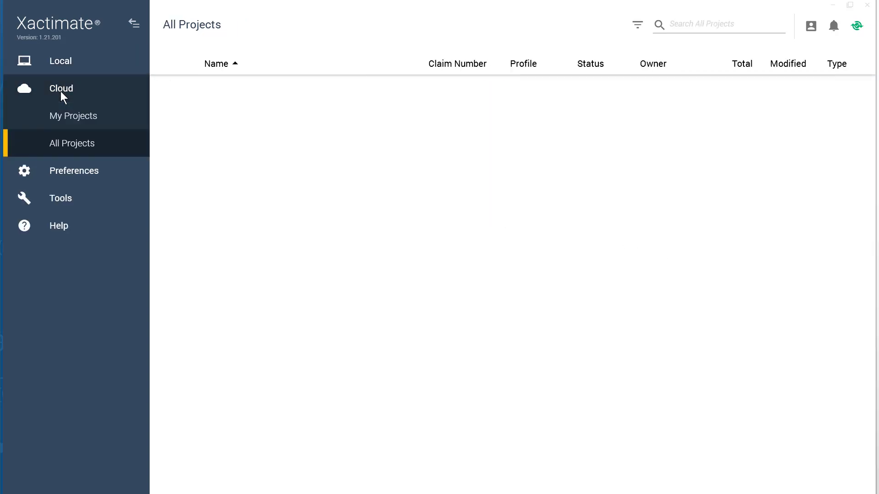
pyautogui.click(218, 136)
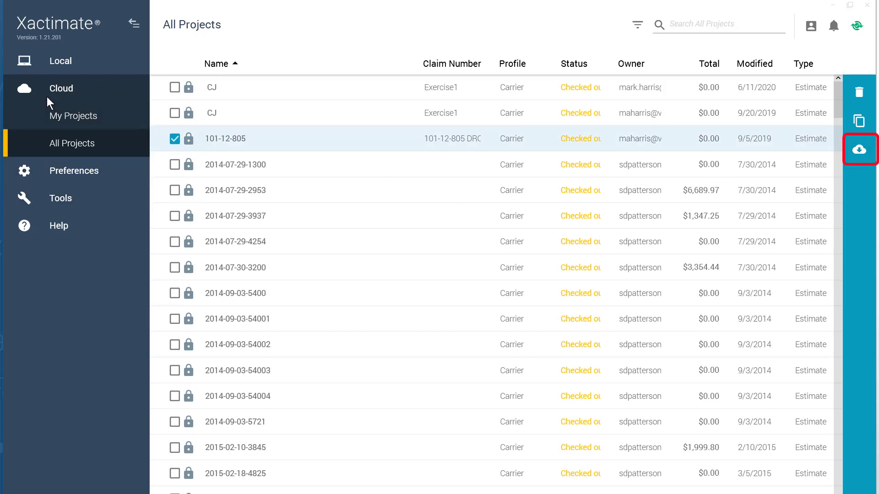
pyautogui.click(61, 65)
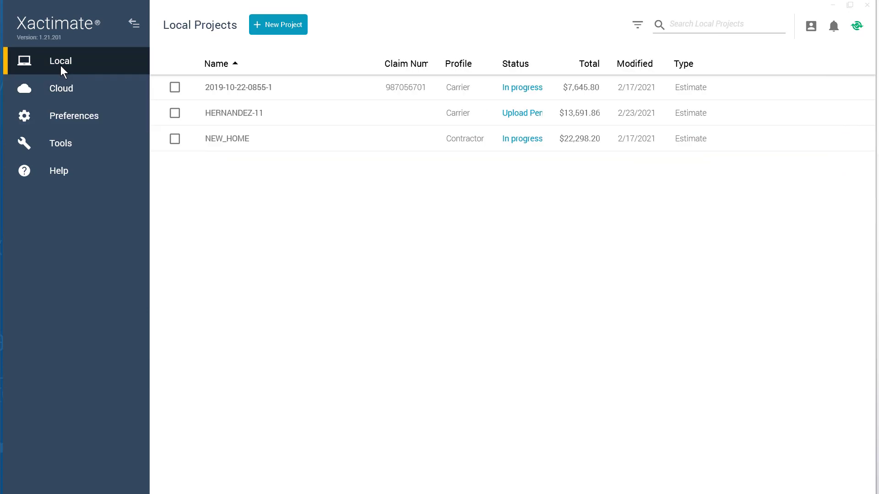
pyautogui.click(230, 114)
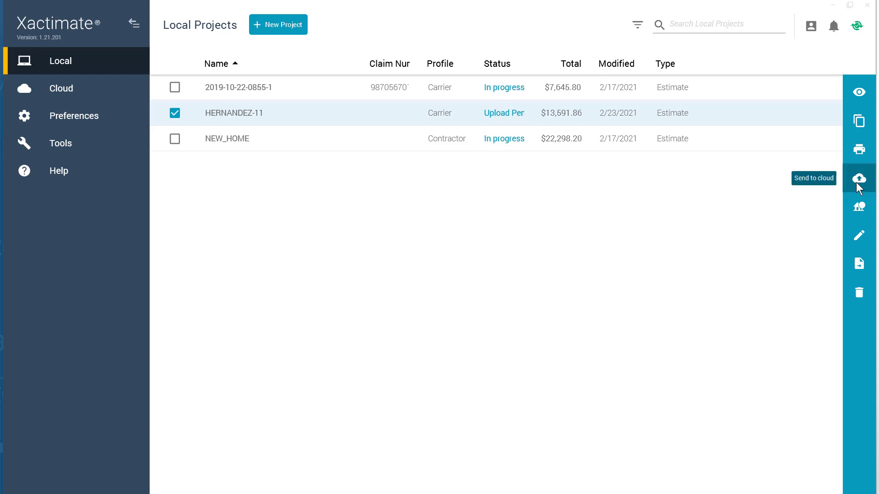
pyautogui.click(60, 92)
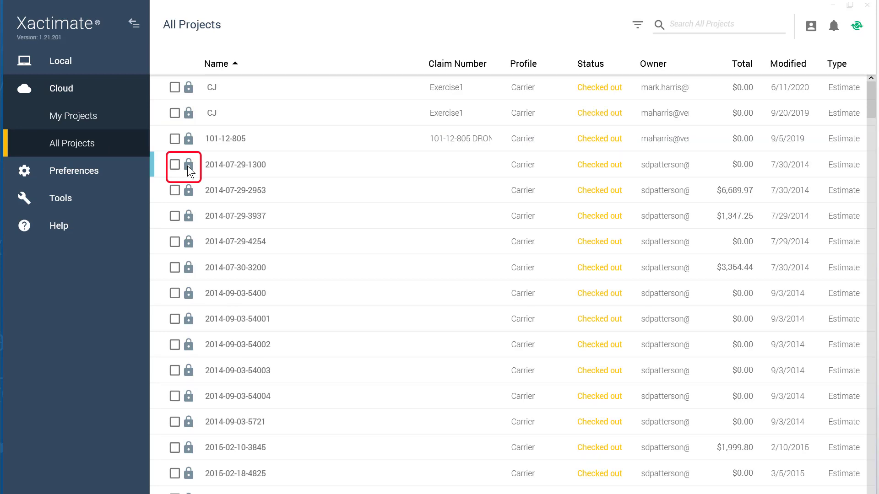
# Step: Try the project search and filter, return to Local, then start and cancel a new estimate
pyautogui.click(689, 25)
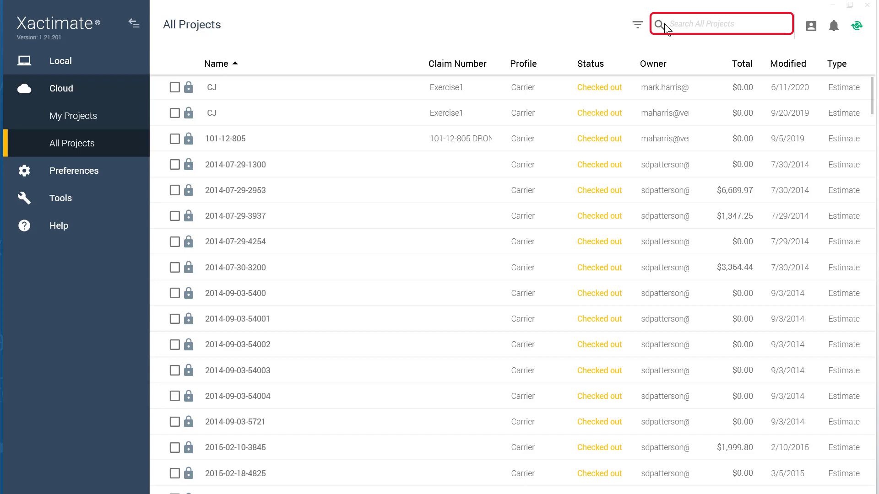
pyautogui.click(638, 25)
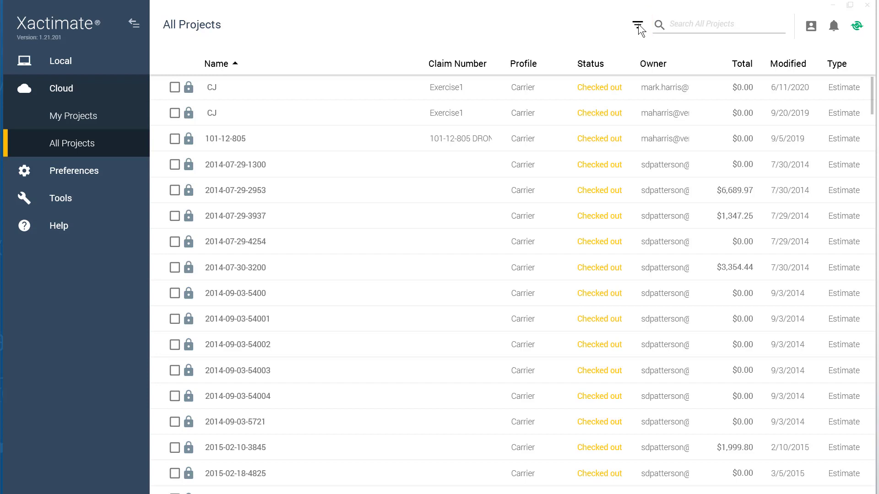
pyautogui.click(59, 62)
pyautogui.click(288, 26)
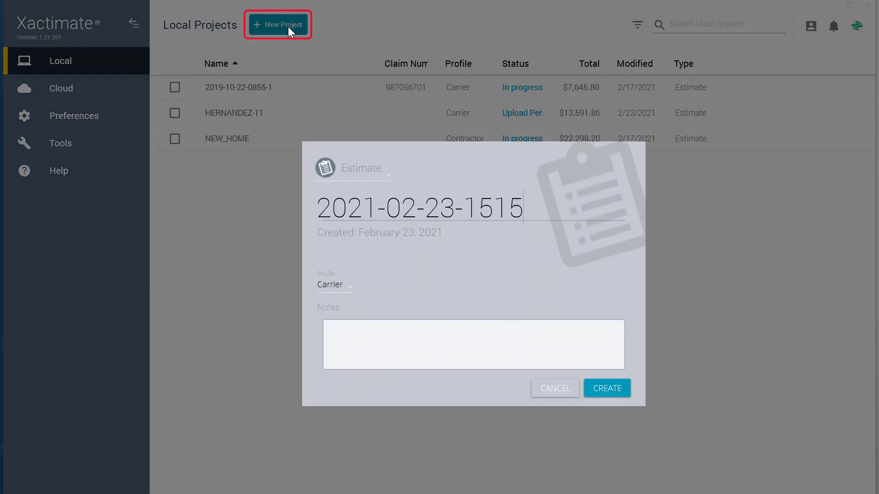
pyautogui.click(568, 389)
# Step: Expand Preferences to reveal General, Project, Pricing, Sketch and 3rd Party categories
pyautogui.click(99, 116)
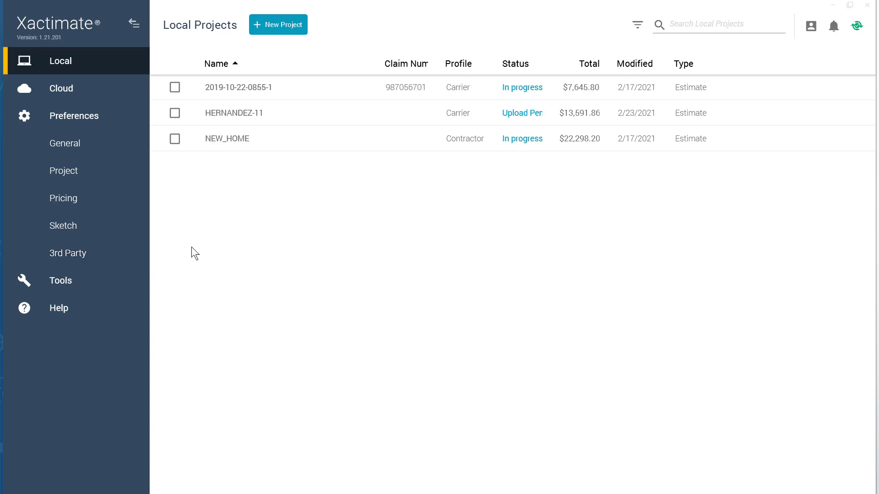
# Step: Go to the Tools page and launch the Price List Editor from External links
pyautogui.click(88, 276)
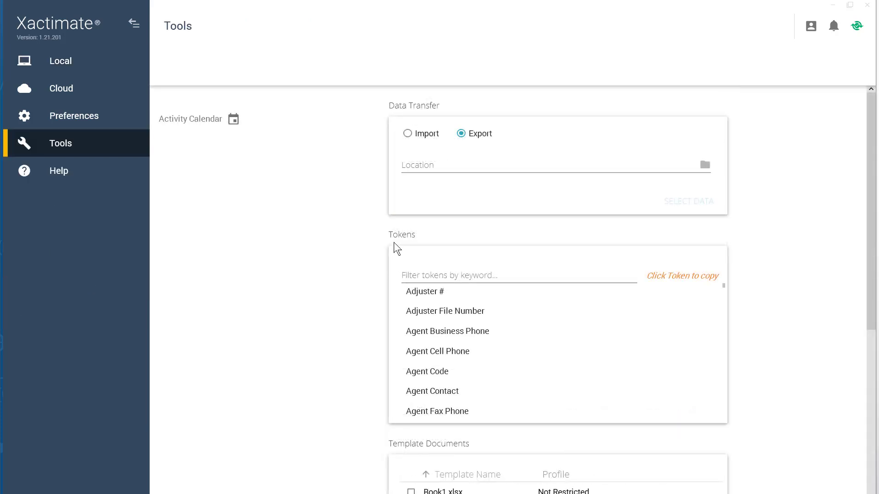
pyautogui.scroll(-2, 389, 246)
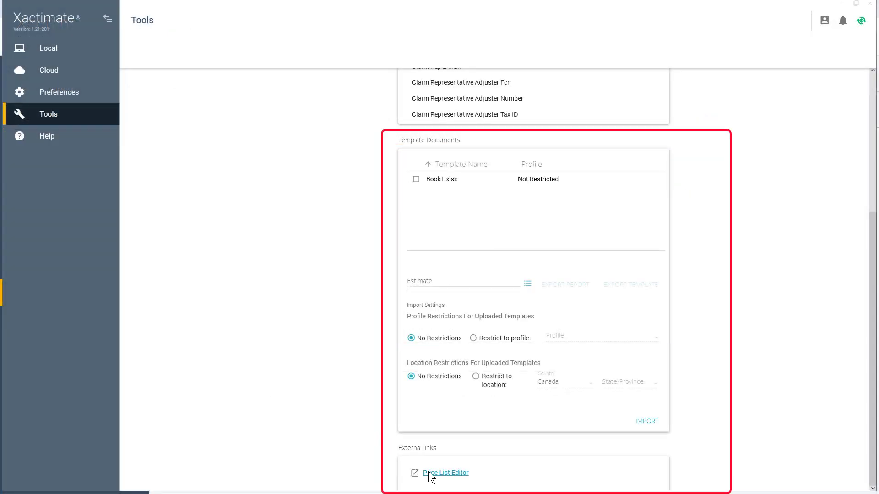
pyautogui.click(428, 473)
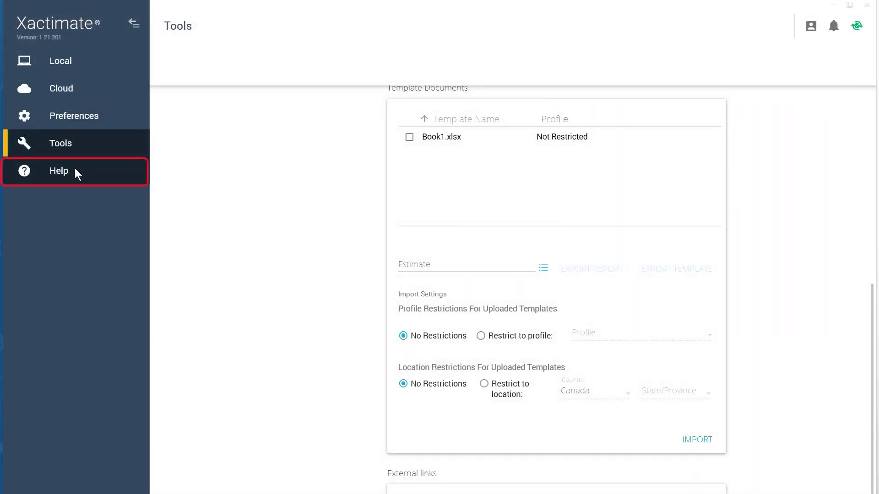
# Step: View the Help page from the left sidebar
pyautogui.click(75, 174)
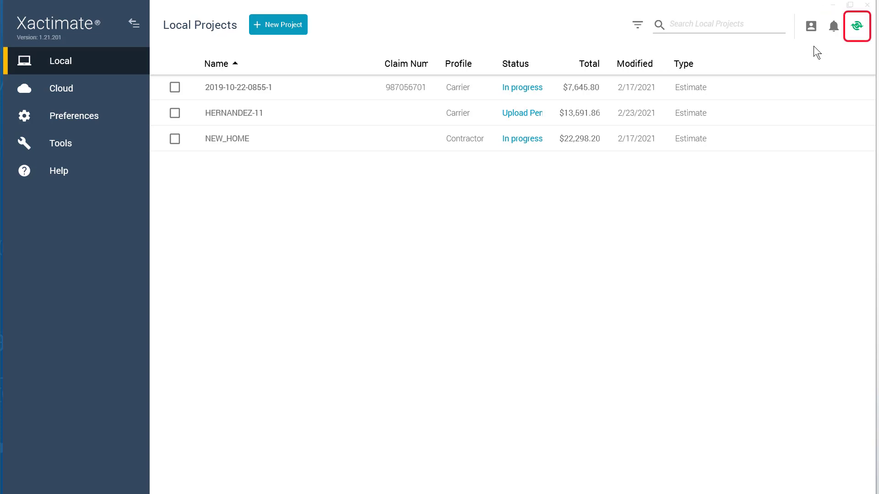
pyautogui.click(834, 28)
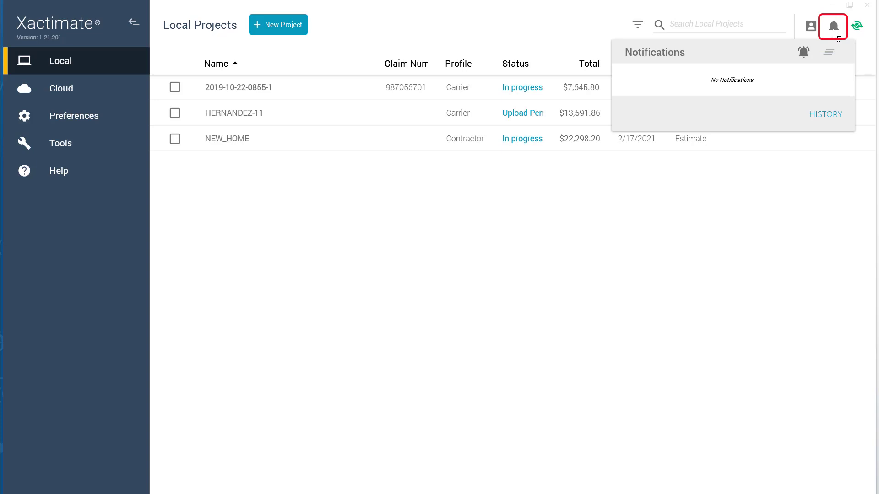
pyautogui.click(809, 26)
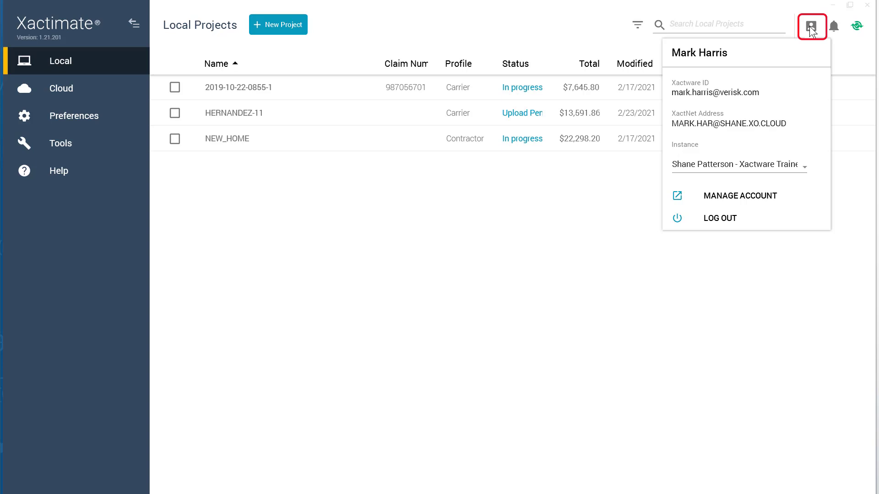
pyautogui.click(833, 25)
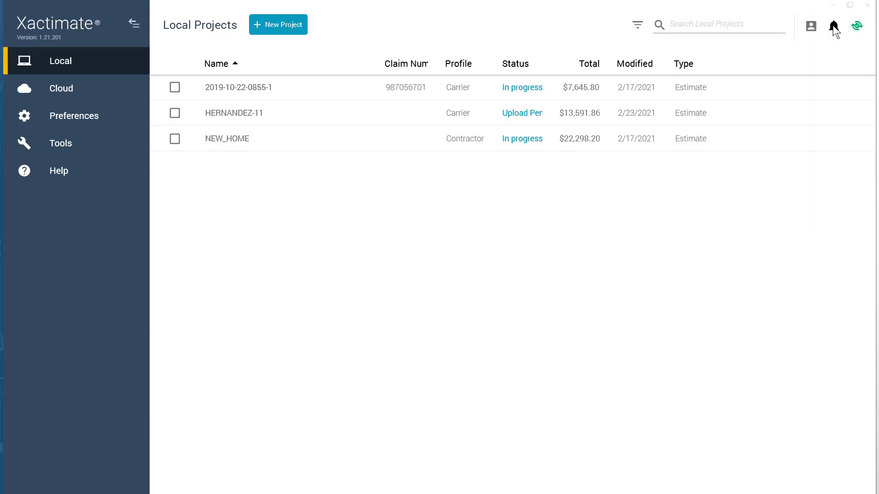
pyautogui.click(833, 25)
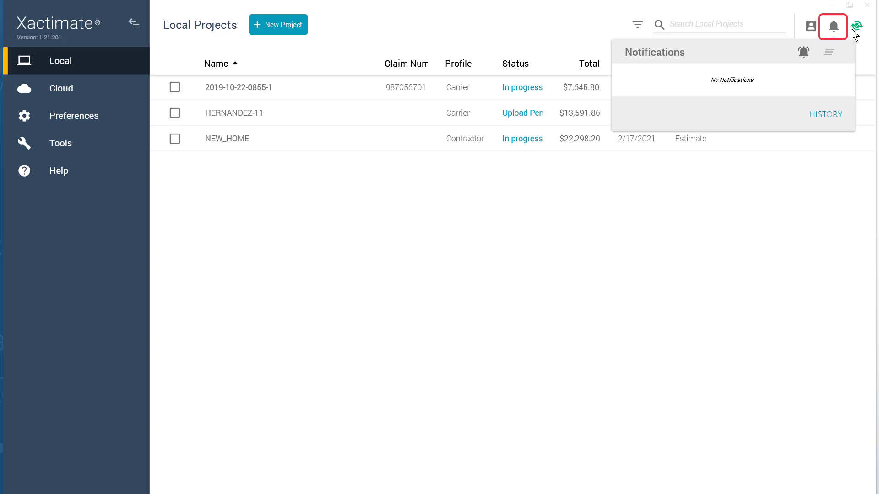
pyautogui.click(856, 28)
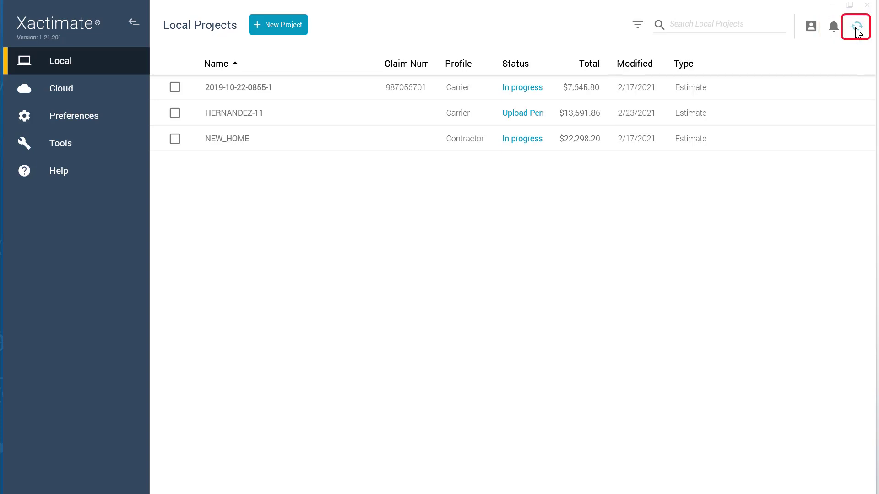